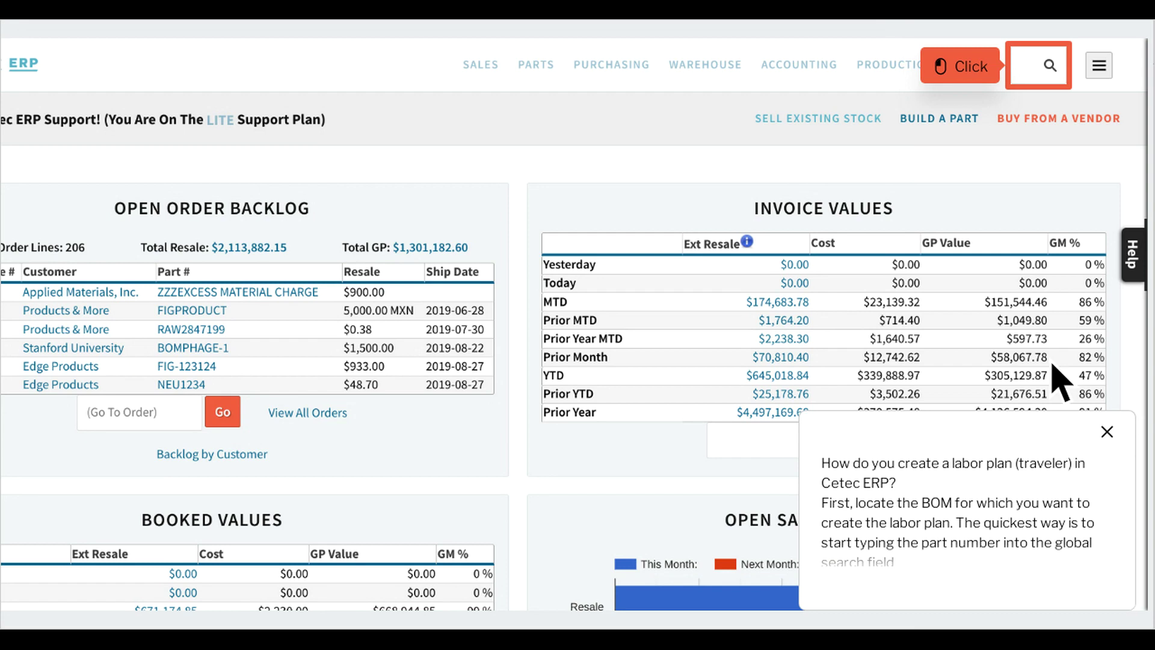
Search globally for part 1FBWLM 10000300 and open its part page
{"action": "left_click", "coordinate": [1061, 78]}
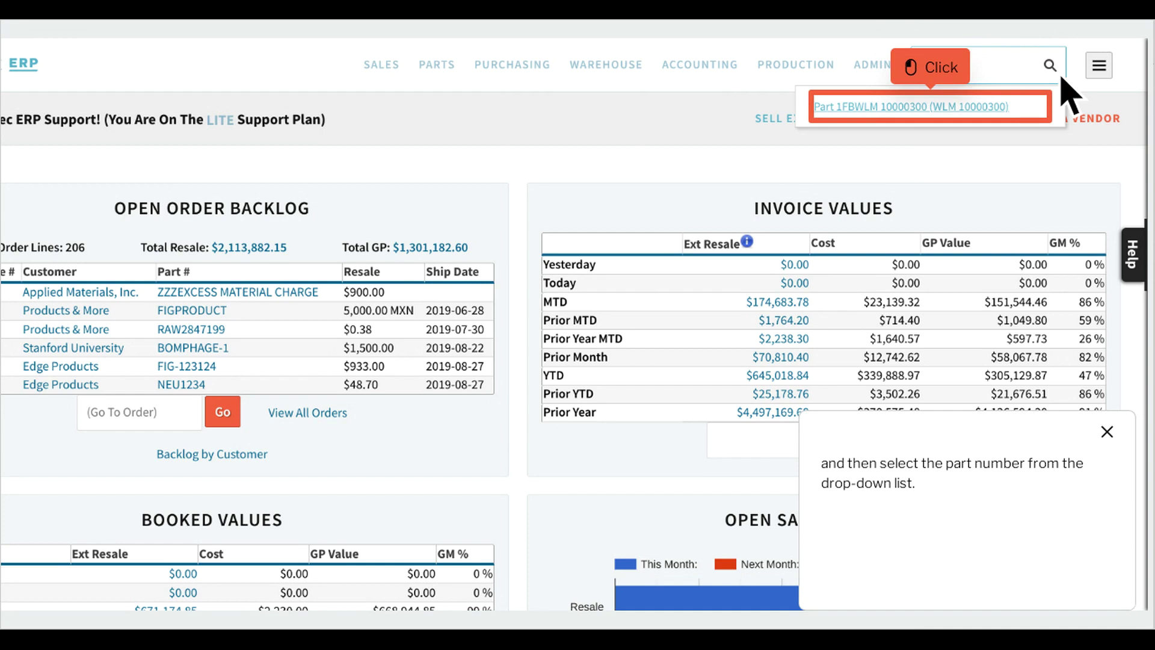
{"action": "left_click", "coordinate": [952, 115]}
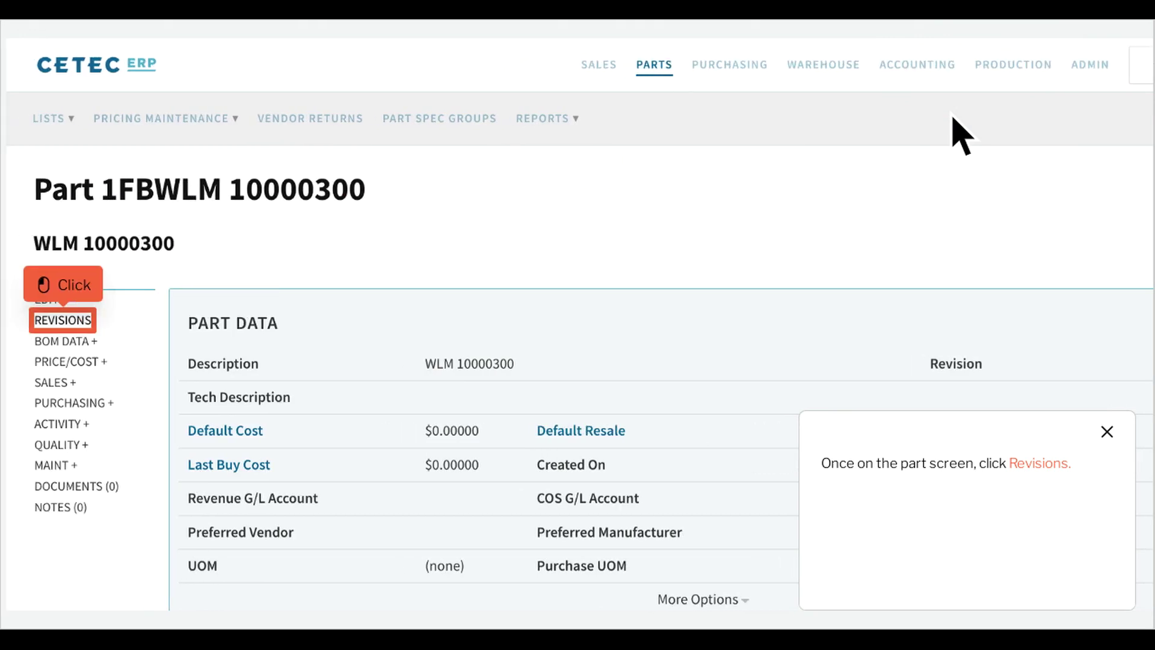
Open the Labor Plan for revision 1 from the part's Revisions list
{"action": "left_click", "coordinate": [83, 328]}
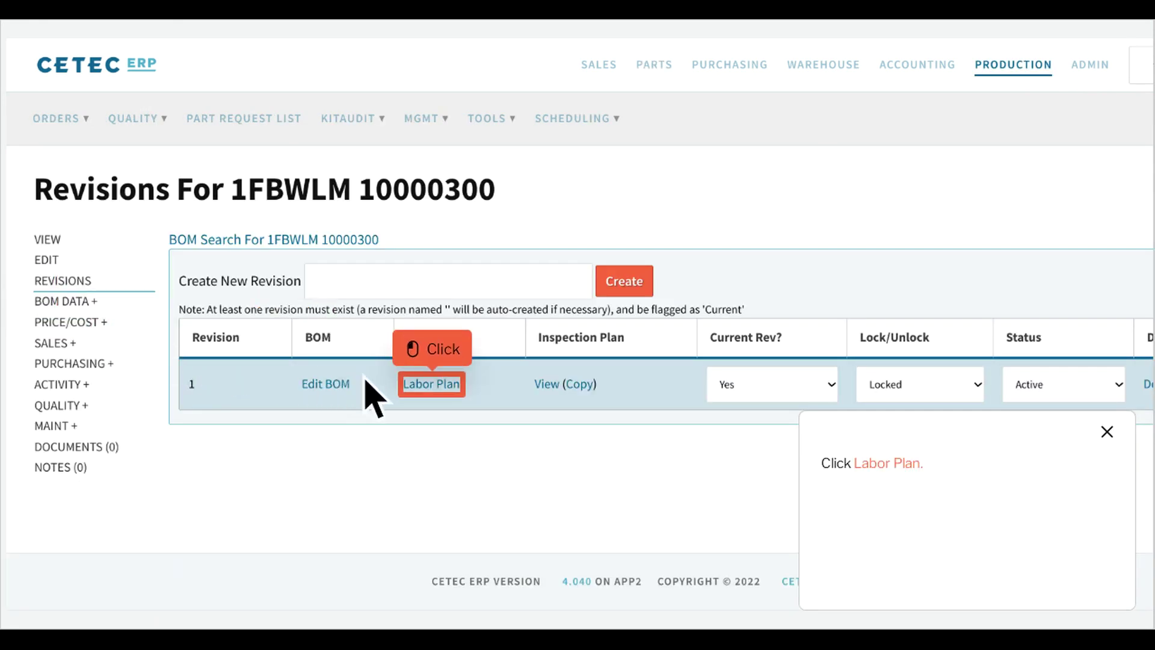
{"action": "left_click", "coordinate": [450, 388]}
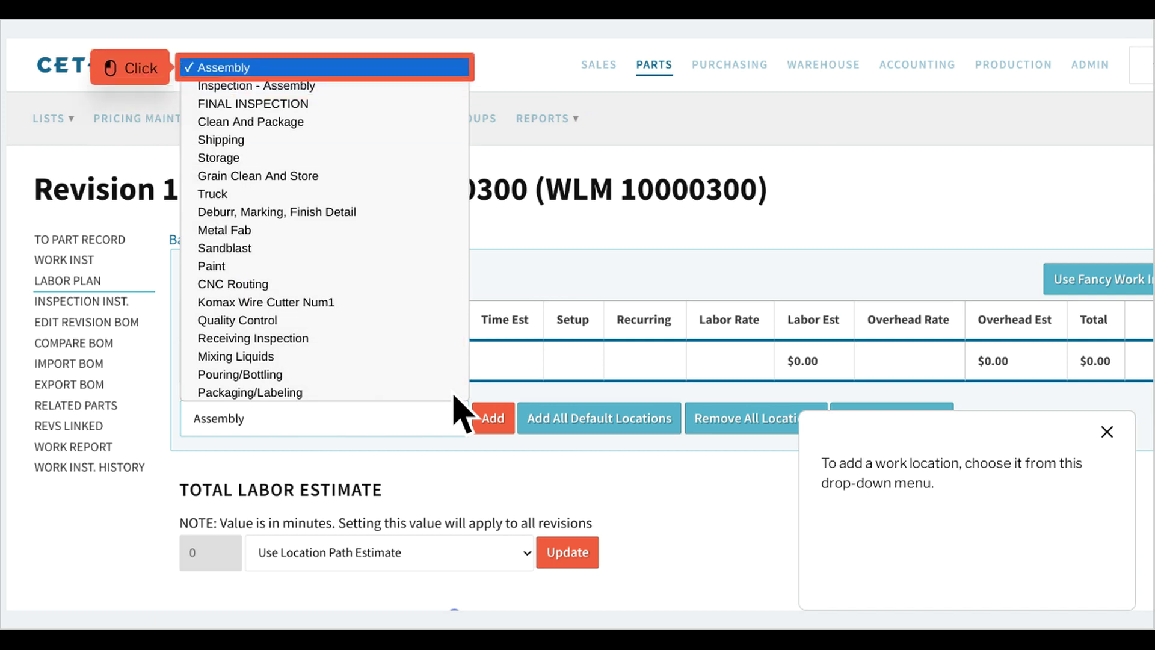
Add Assembly as work location order 1, at $20.00 labor and $5.00 overhead rates
{"action": "left_click", "coordinate": [347, 71]}
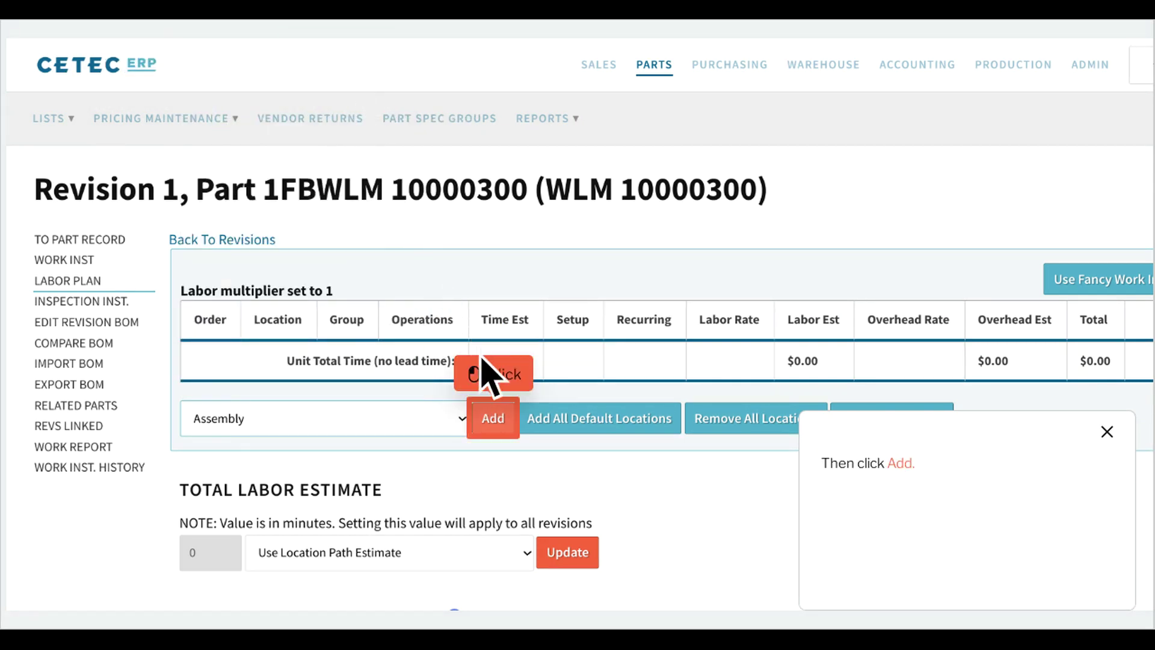
{"action": "left_click", "coordinate": [513, 424]}
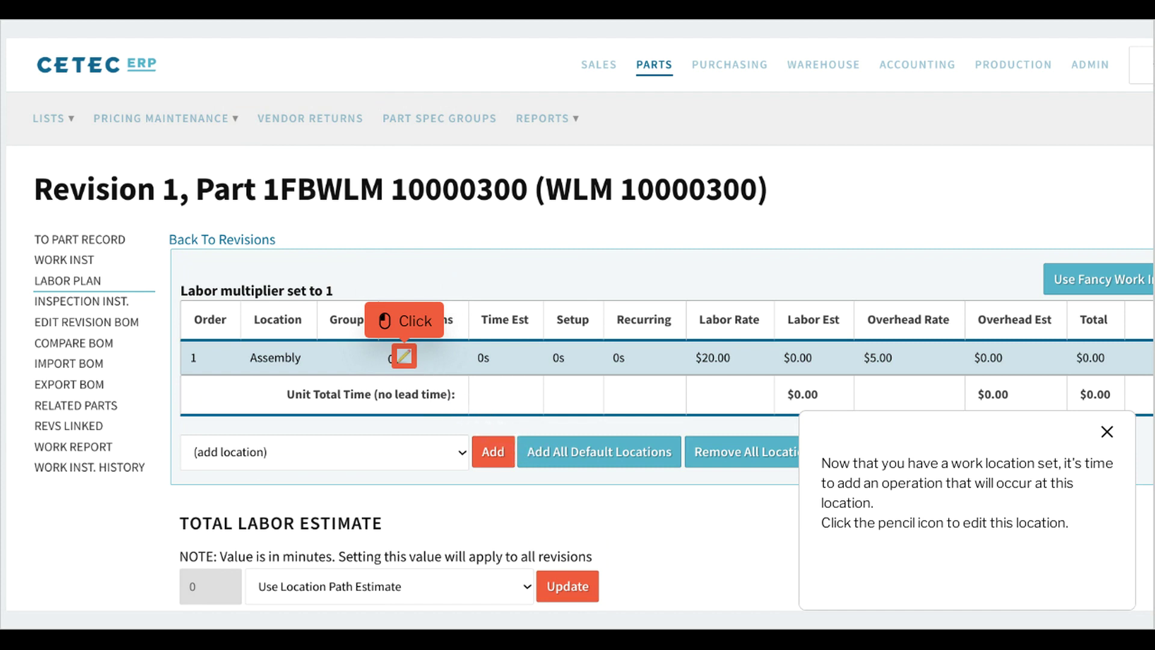
Give Assembly Operation 1, a Generic 1 Hour Operation (3600 seconds), with Setup set to Yes
{"action": "left_click", "coordinate": [404, 356]}
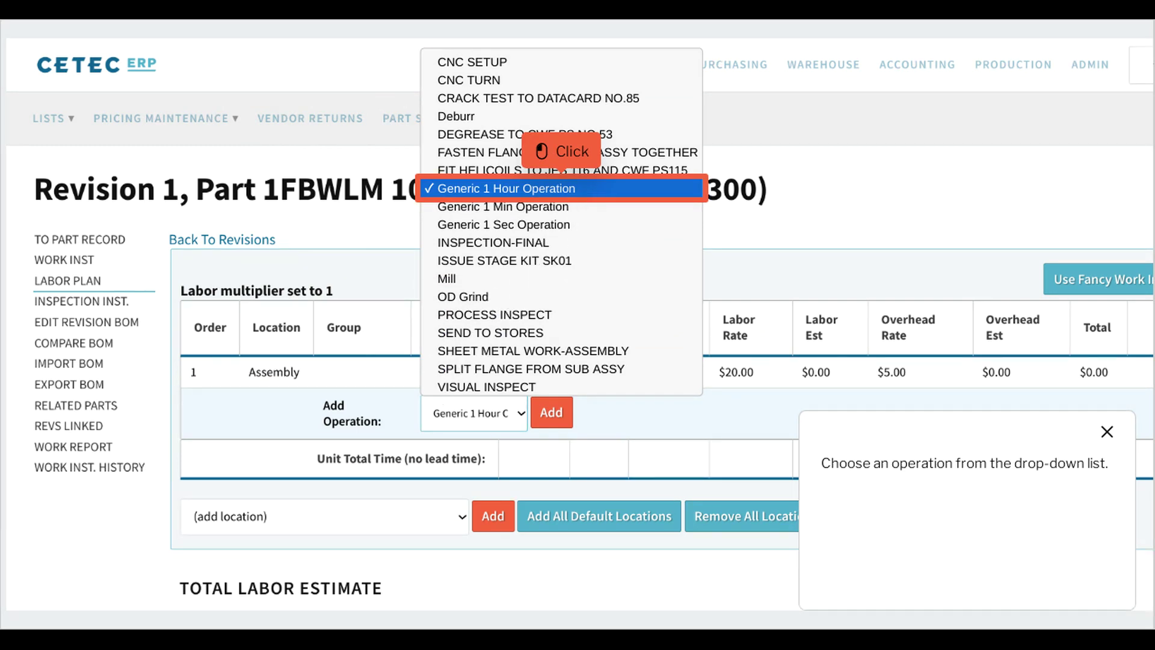
{"action": "left_click", "coordinate": [583, 191]}
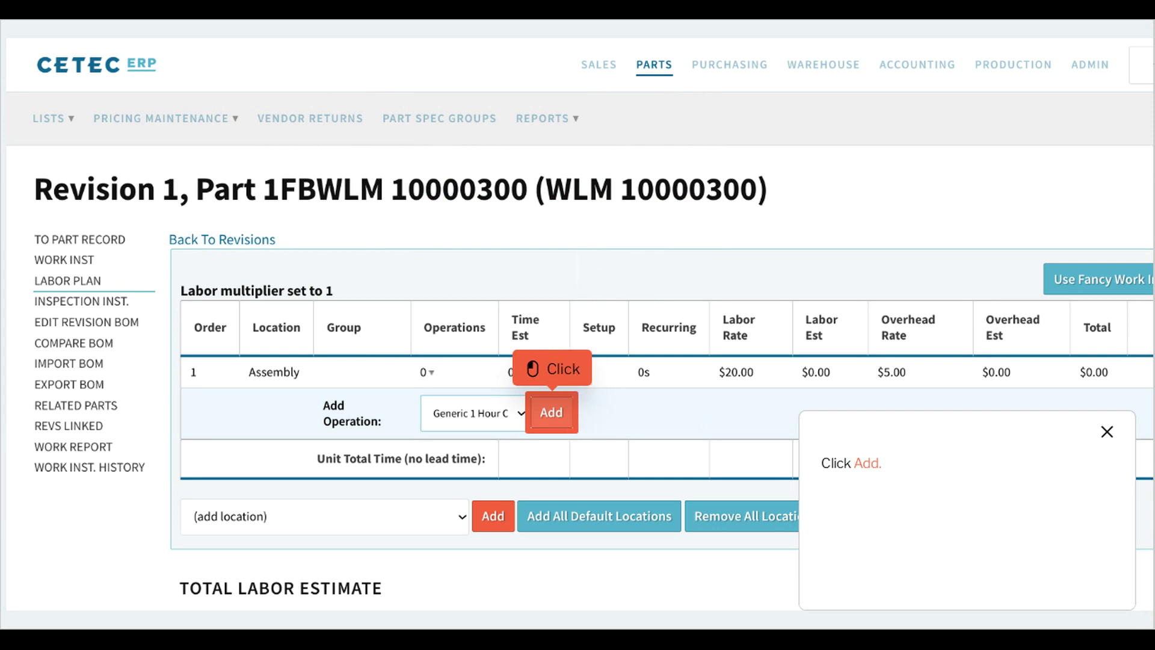
{"action": "left_click", "coordinate": [568, 421]}
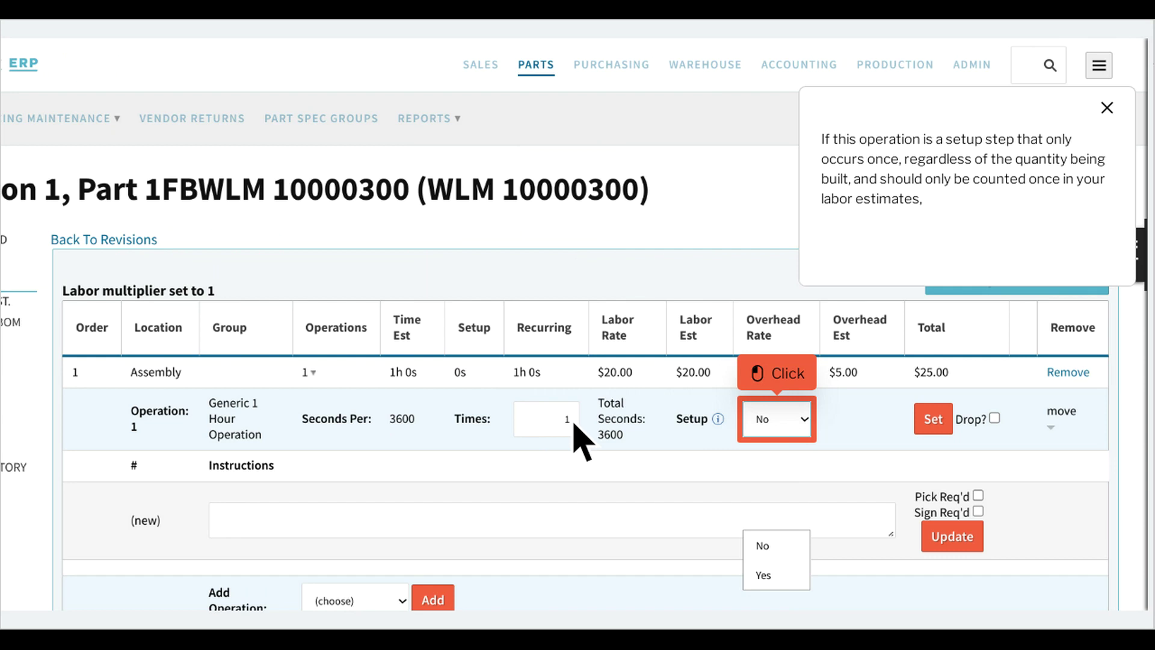
{"action": "left_click", "coordinate": [800, 428]}
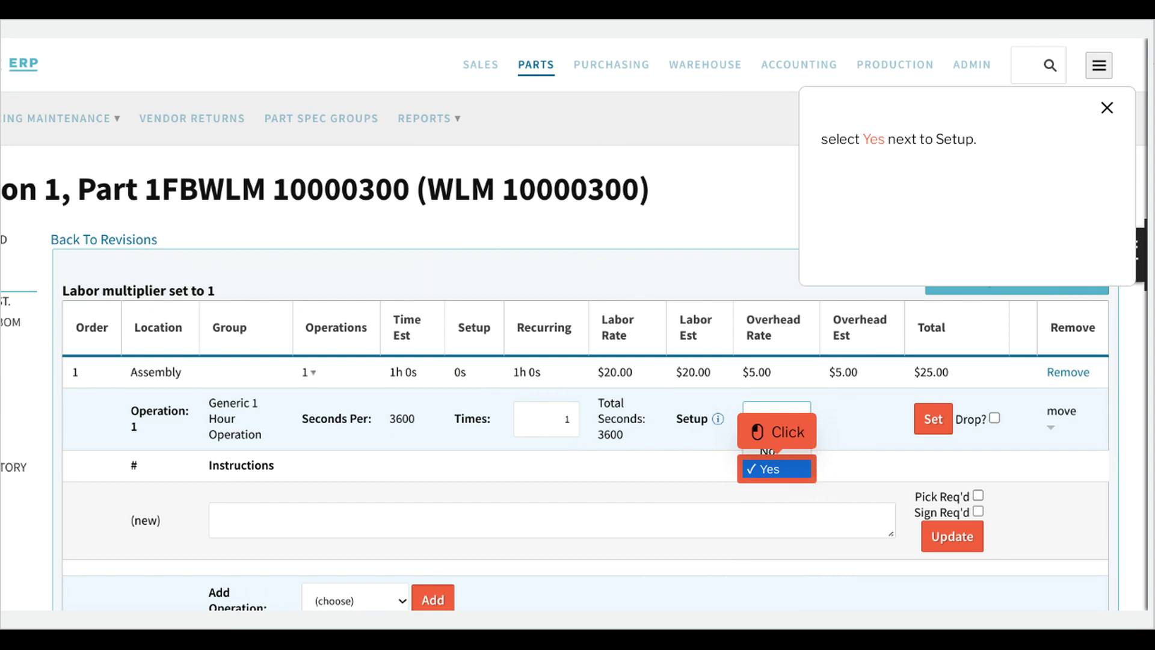
{"action": "left_click", "coordinate": [799, 475]}
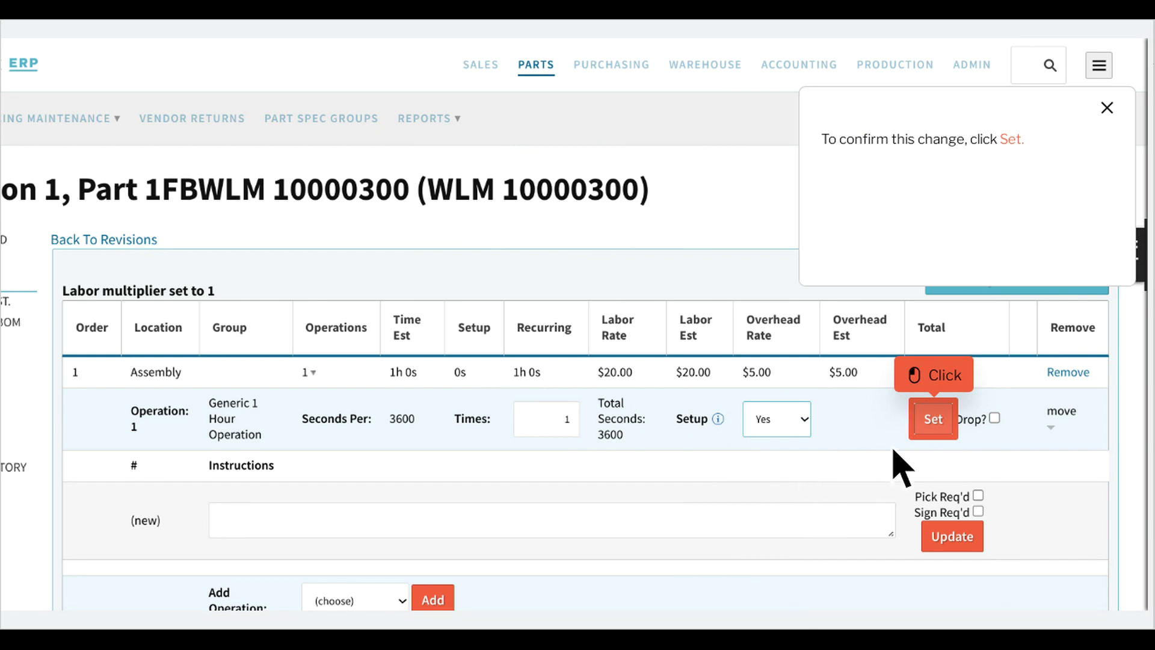
{"action": "left_click", "coordinate": [956, 431]}
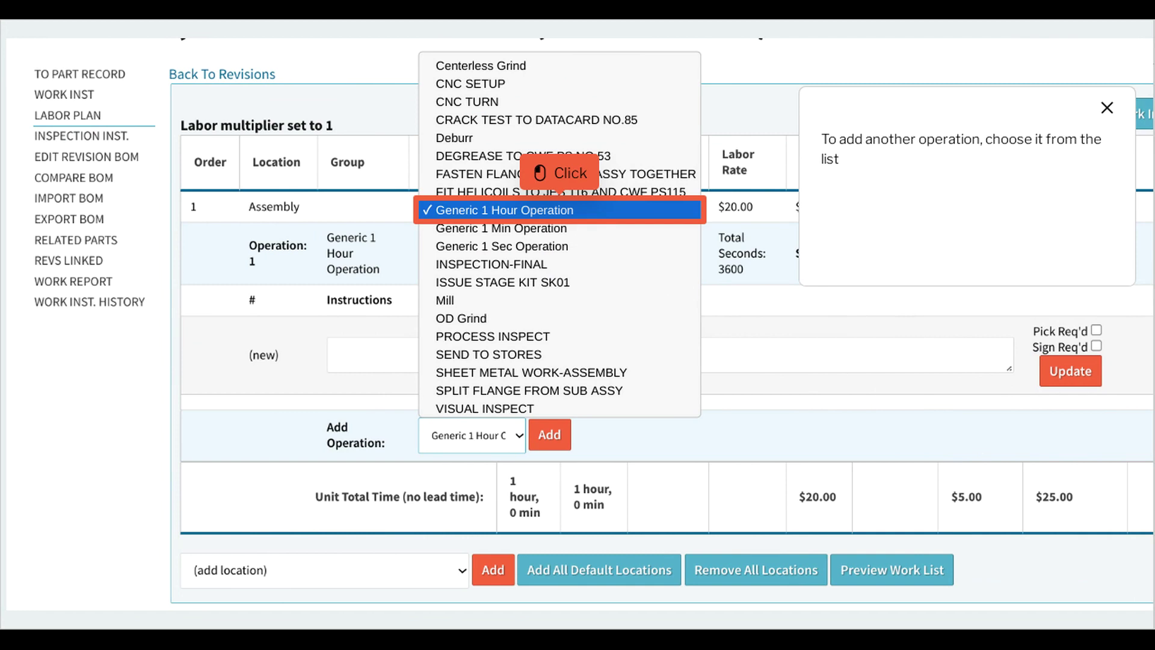
Add a second Generic 1 Hour Operation with instruction 'Affix PRT1 to PRT2', Pick Req'd and Sign Req'd
{"action": "left_click", "coordinate": [581, 218]}
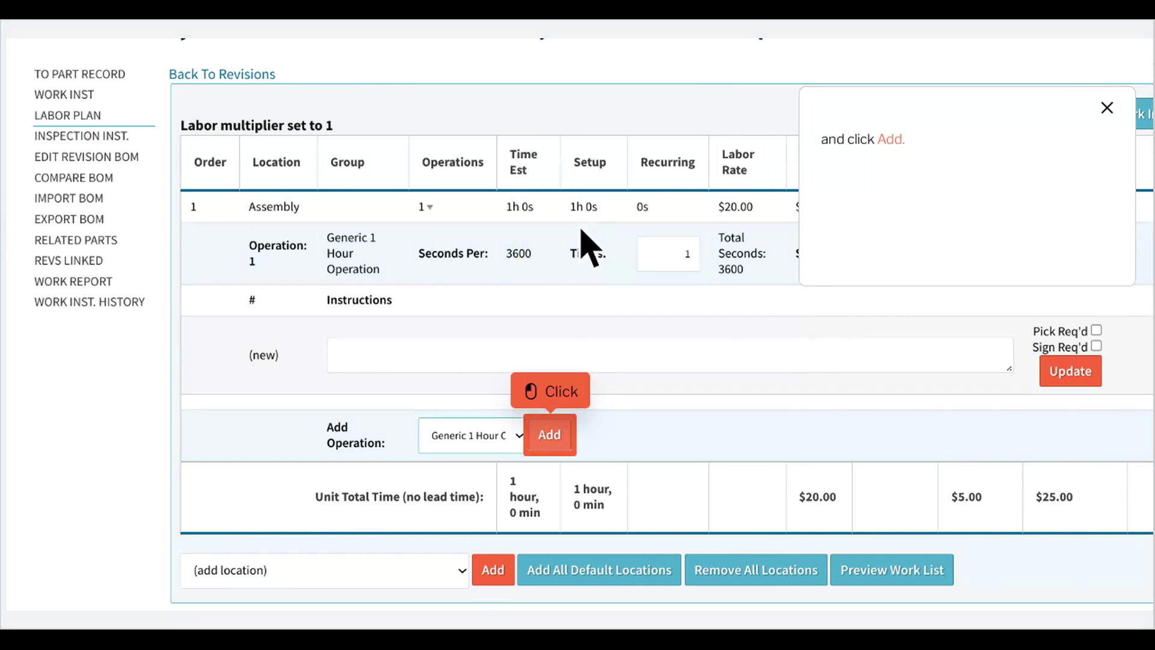
{"action": "left_click", "coordinate": [571, 446]}
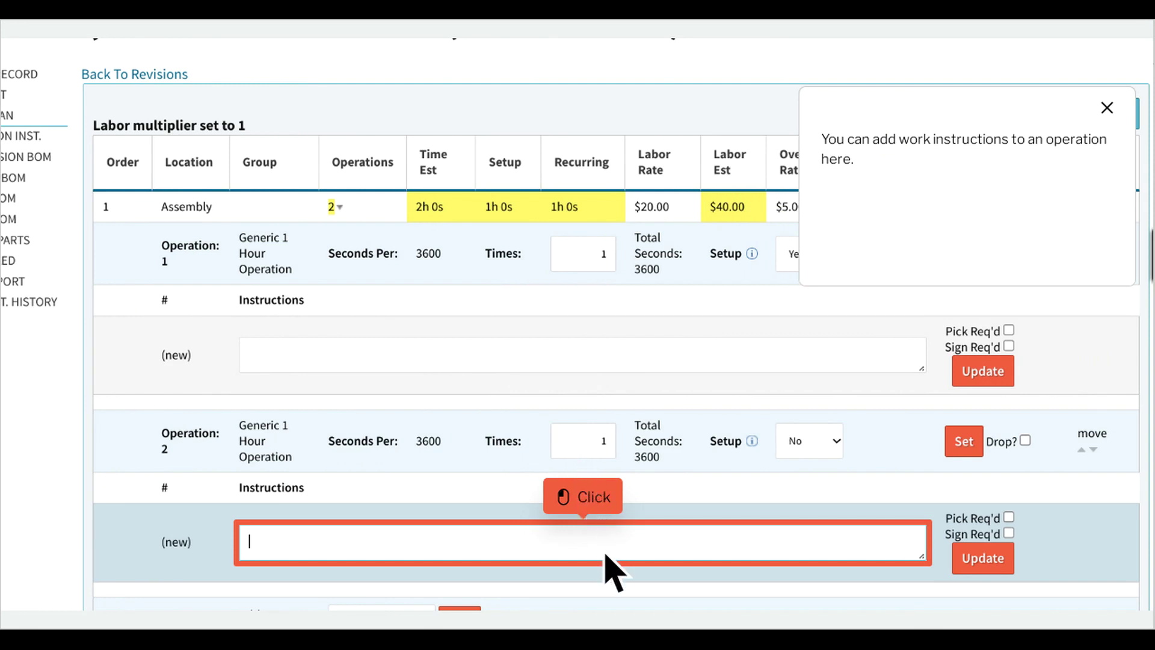
{"action": "type", "text": "Affix PRT1 to PRT2"}
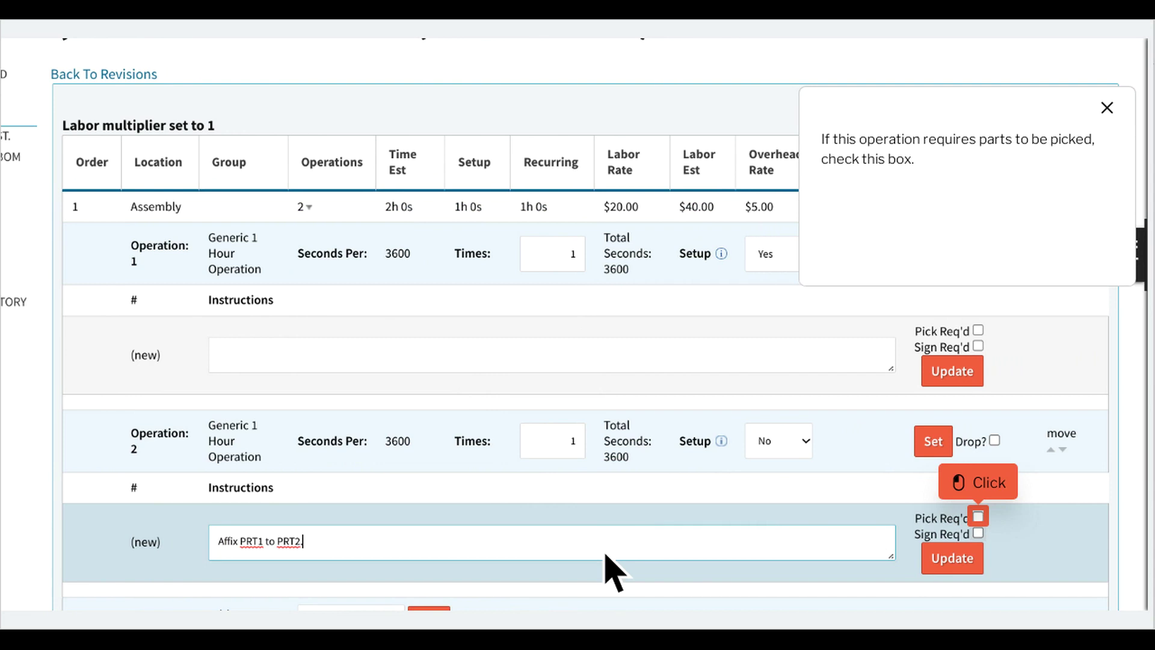
{"action": "left_click", "coordinate": [978, 516]}
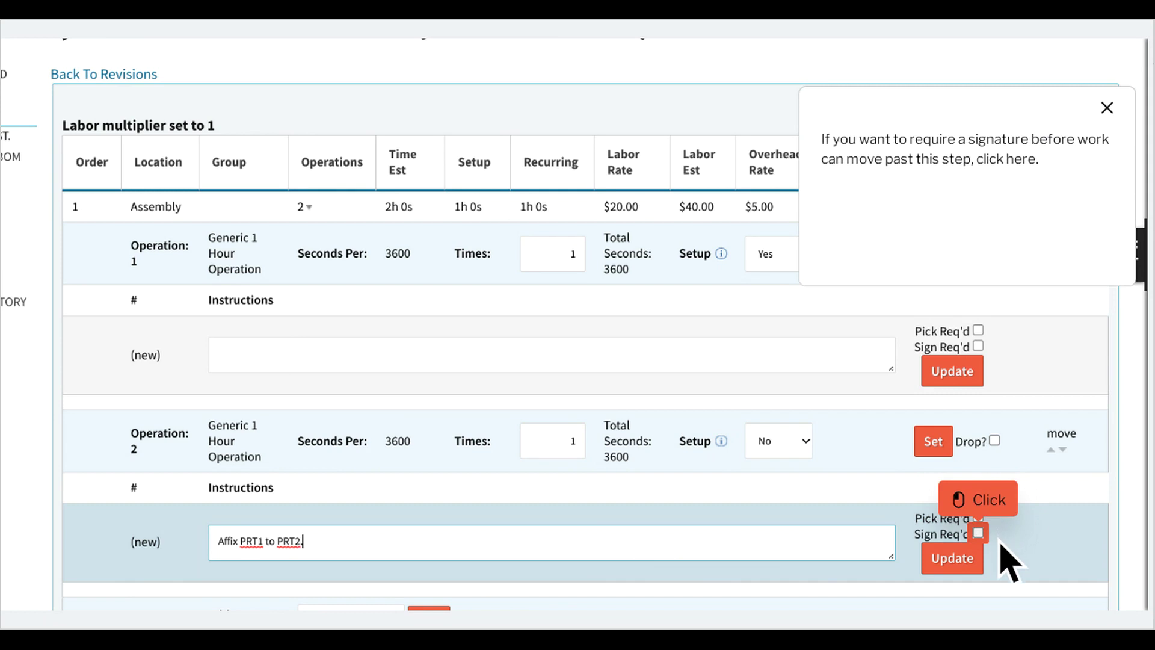
{"action": "left_click", "coordinate": [978, 532]}
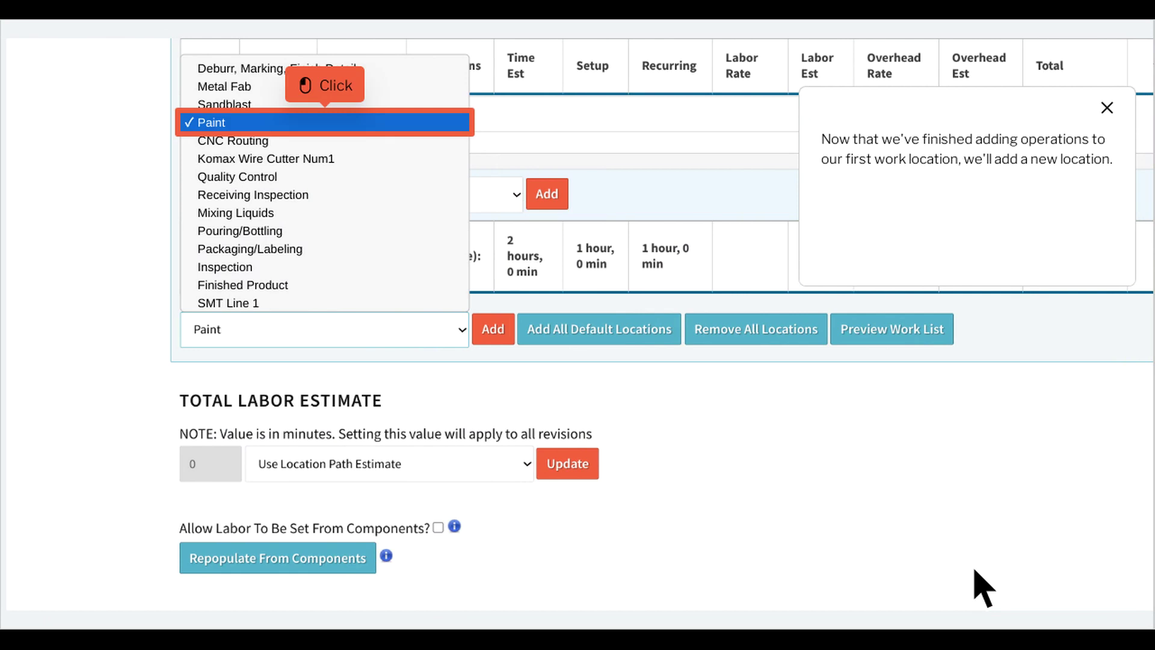
Add Paint as the second location holding a Generic 1 Min Operation (60 seconds)
{"action": "left_click", "coordinate": [347, 125]}
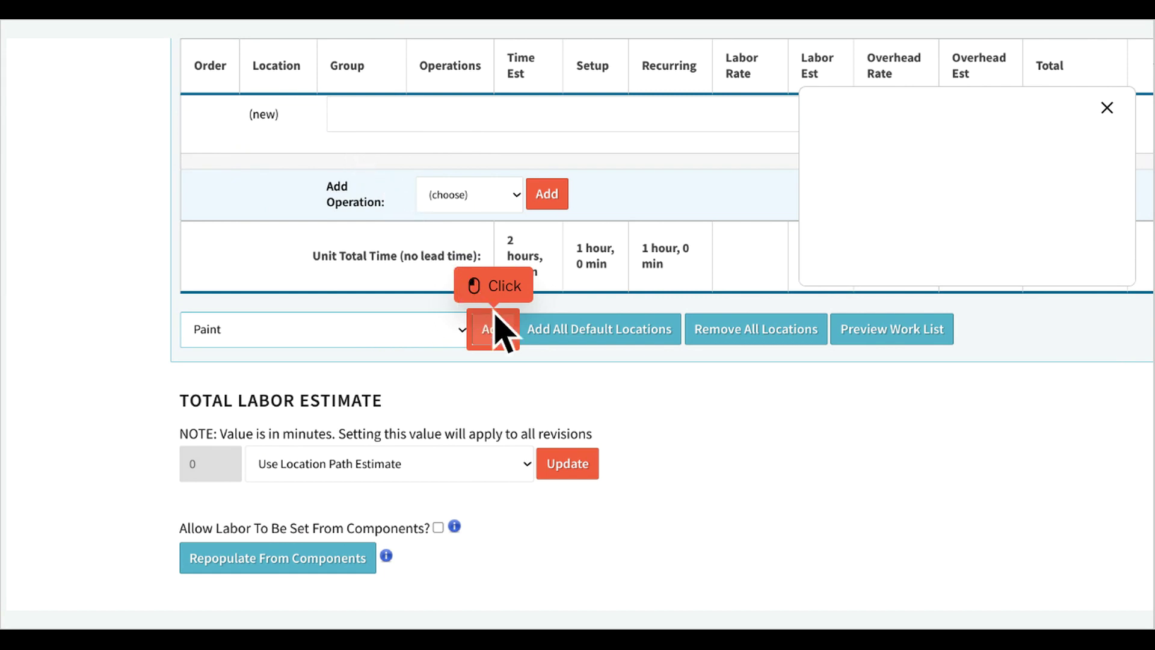
{"action": "left_click", "coordinate": [515, 340]}
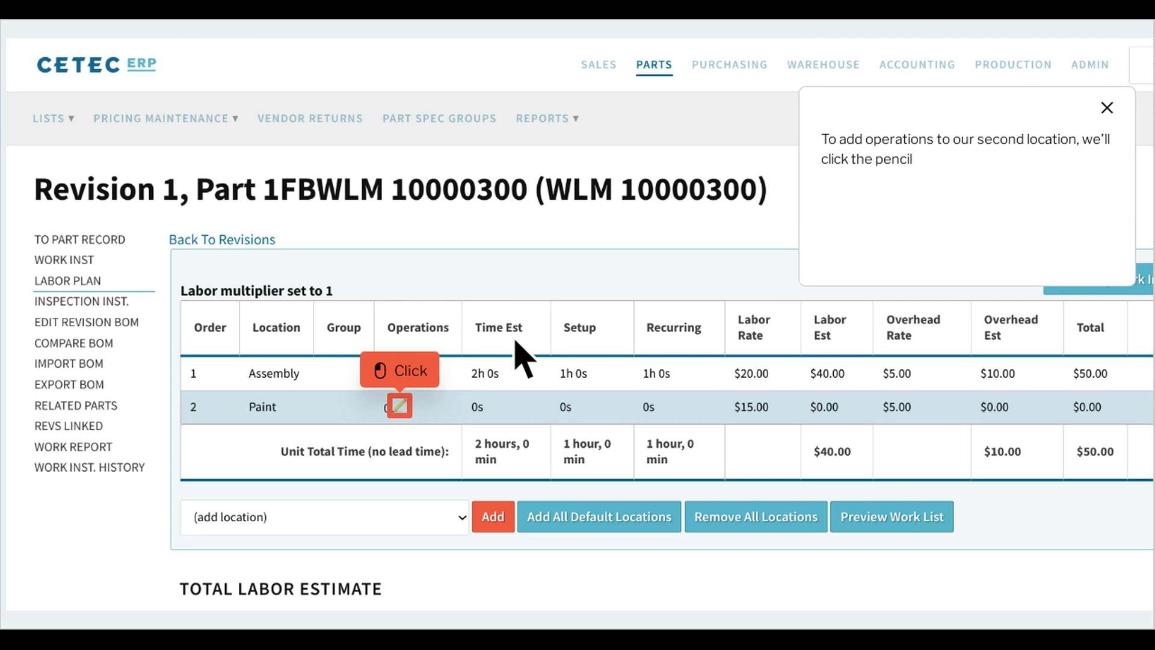
{"action": "left_click", "coordinate": [400, 406]}
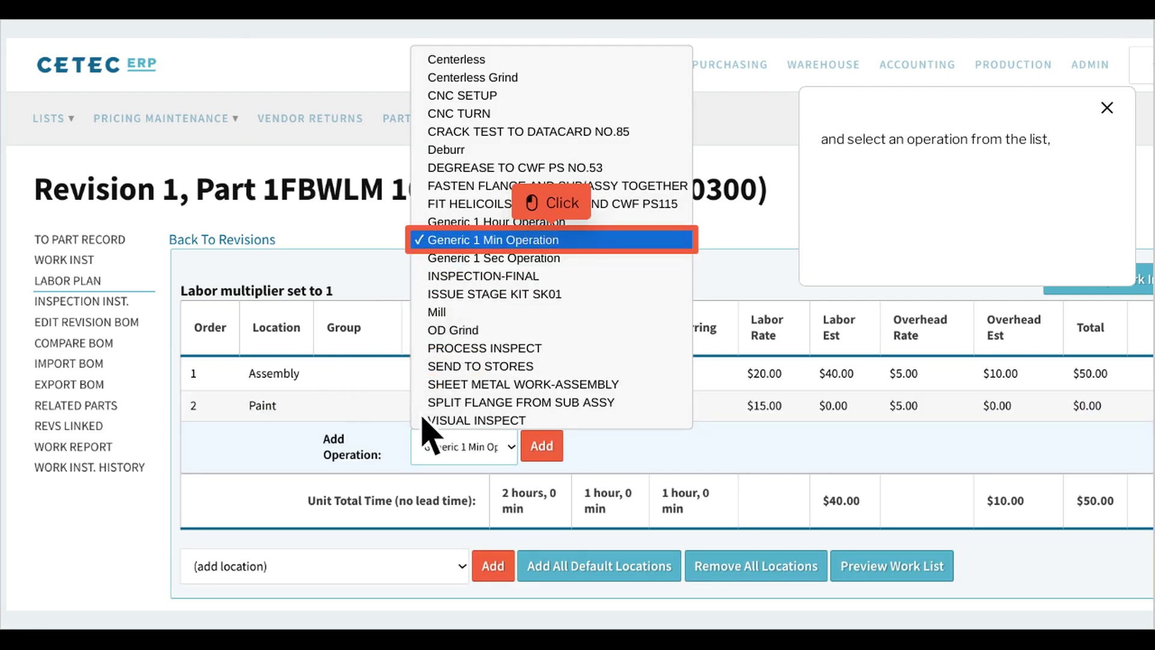
{"action": "left_click", "coordinate": [572, 248]}
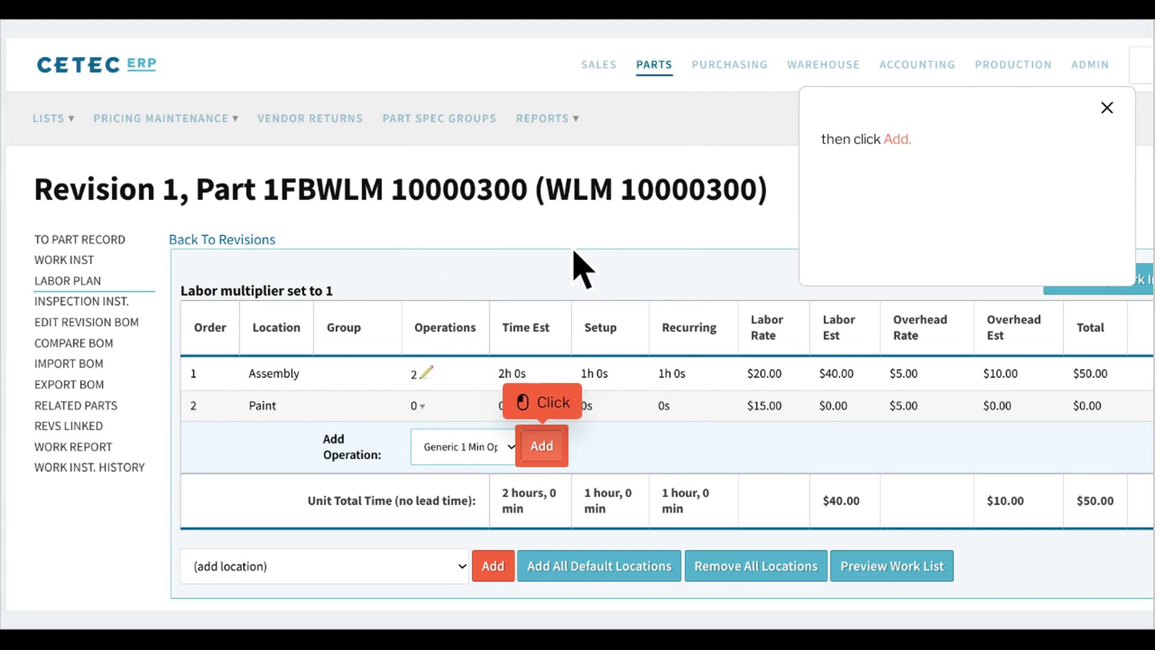
{"action": "left_click", "coordinate": [564, 458]}
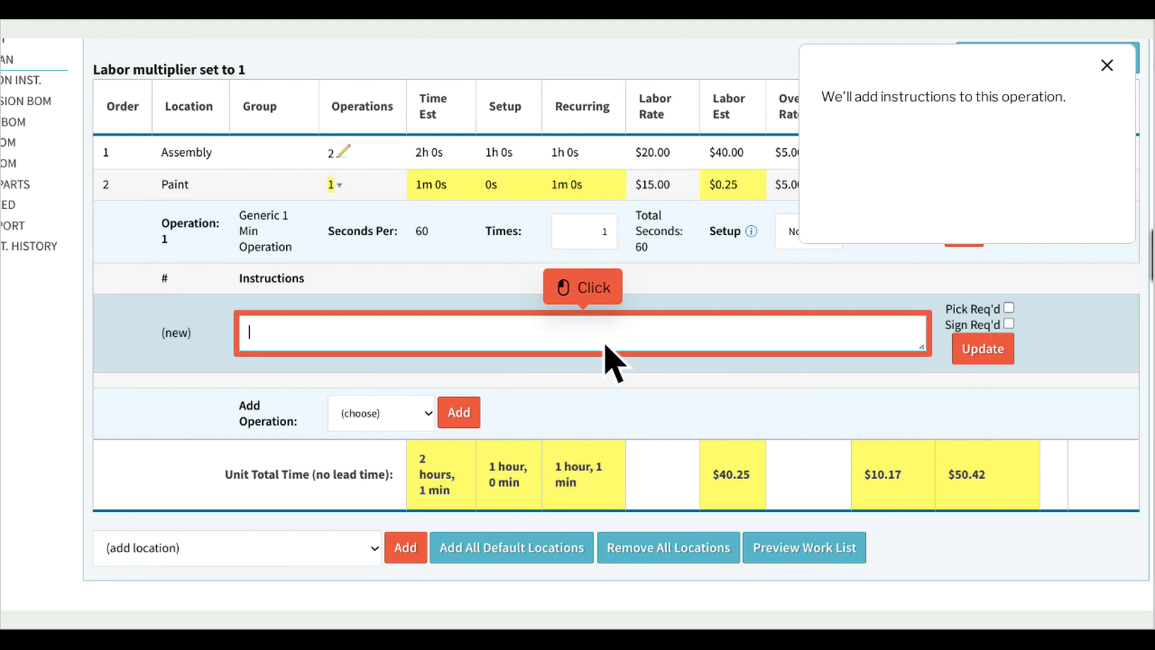
Add Paint instructions 'Add blue design', 'Add red design', 'Repeat until full design complete'; repeat 3 times
{"action": "type", "text": "Add blue design"}
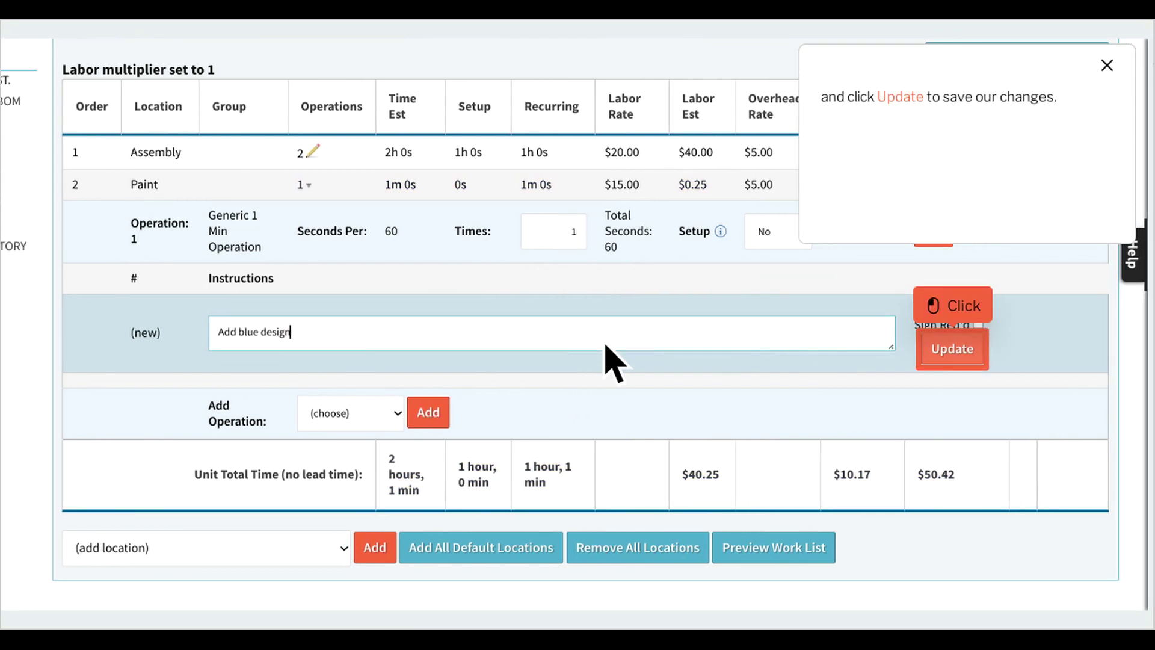
{"action": "left_click", "coordinate": [973, 358]}
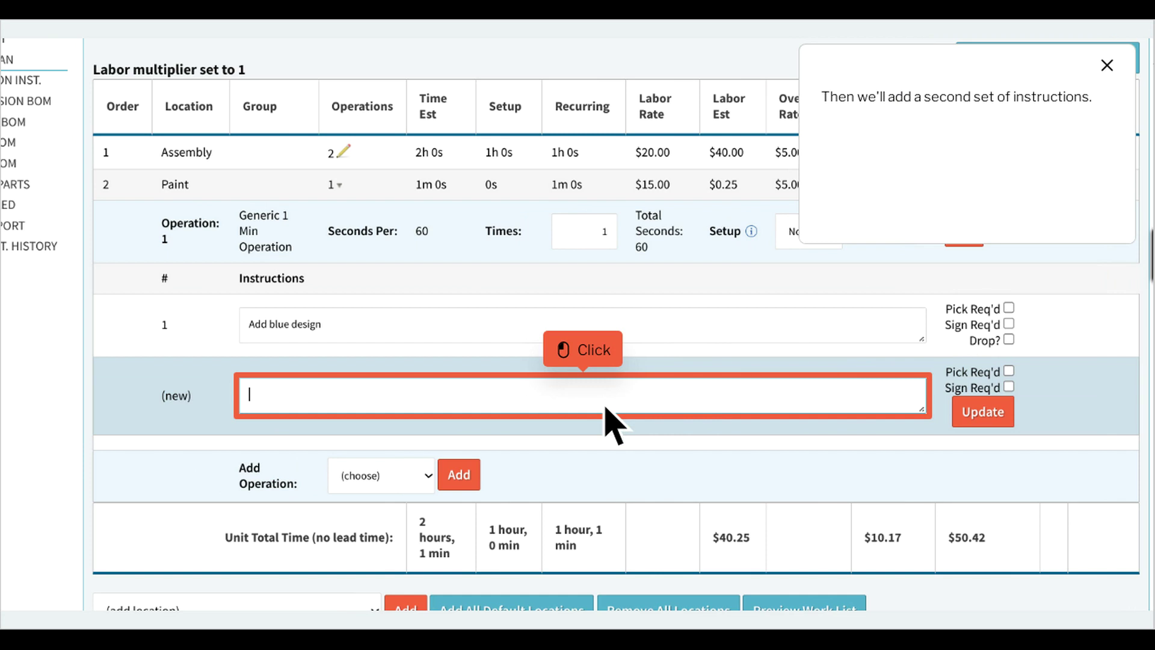
{"action": "type", "text": "Add red design"}
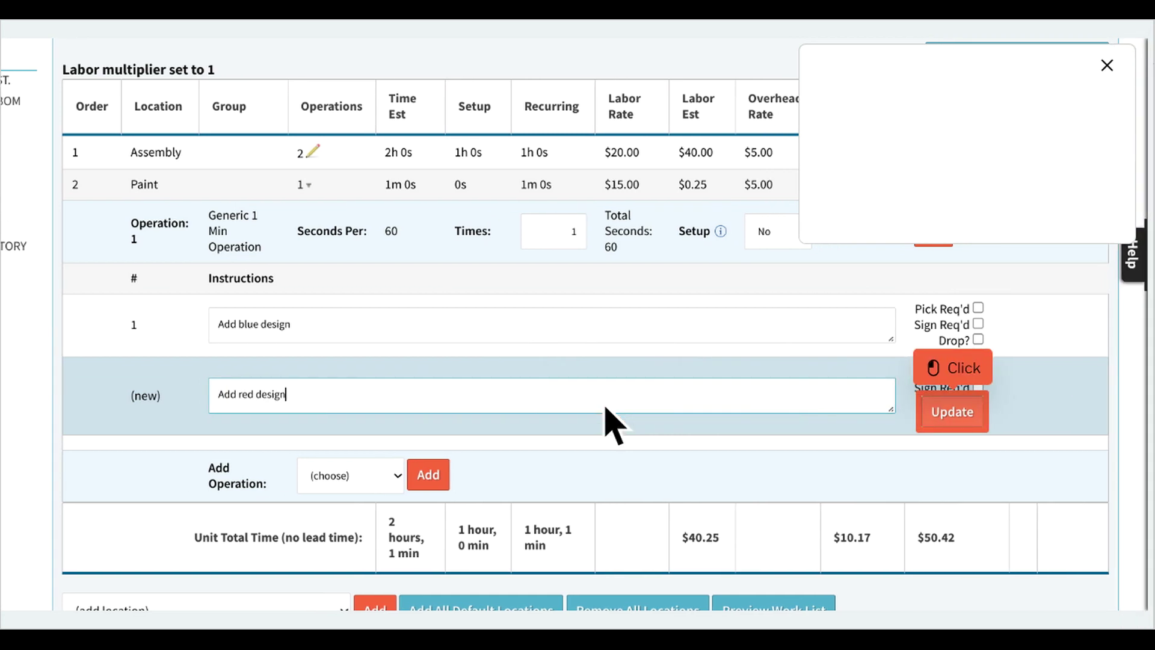
{"action": "left_click", "coordinate": [974, 421]}
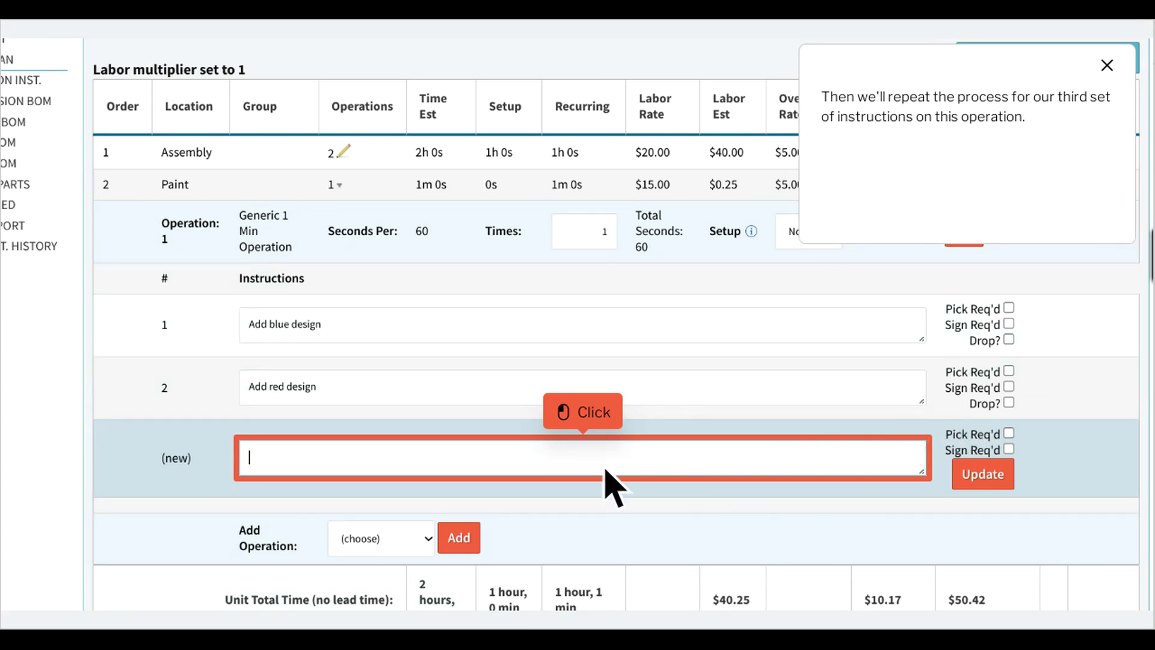
{"action": "type", "text": "Repeat until full design complete"}
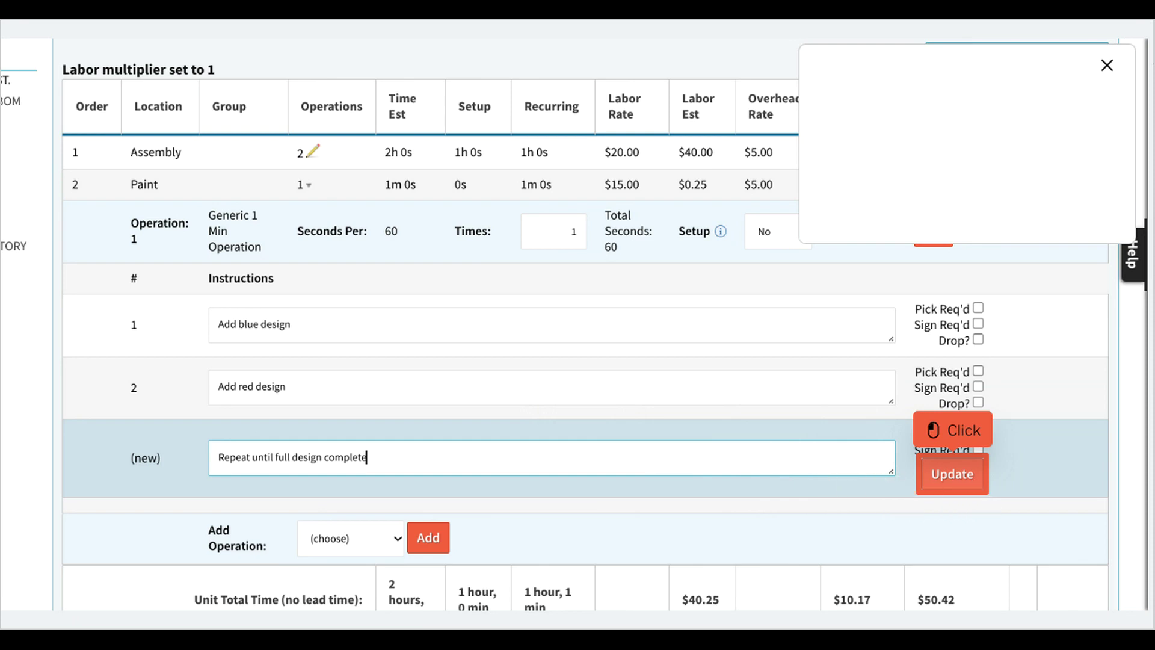
{"action": "left_click", "coordinate": [952, 474]}
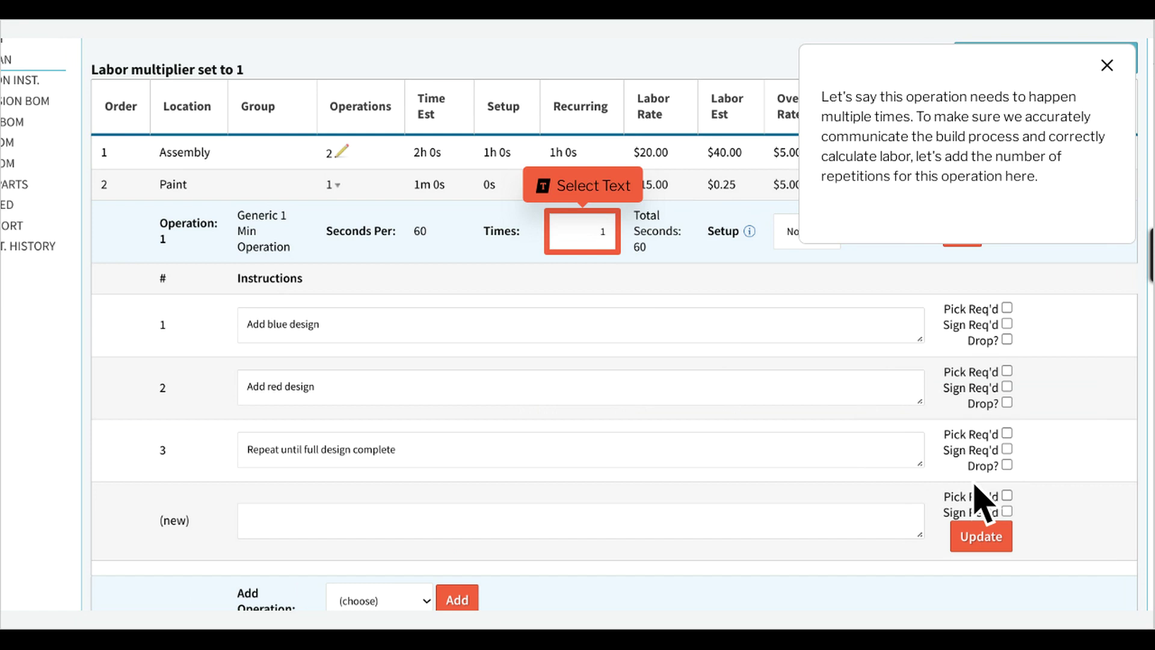
{"action": "double_click", "coordinate": [605, 243]}
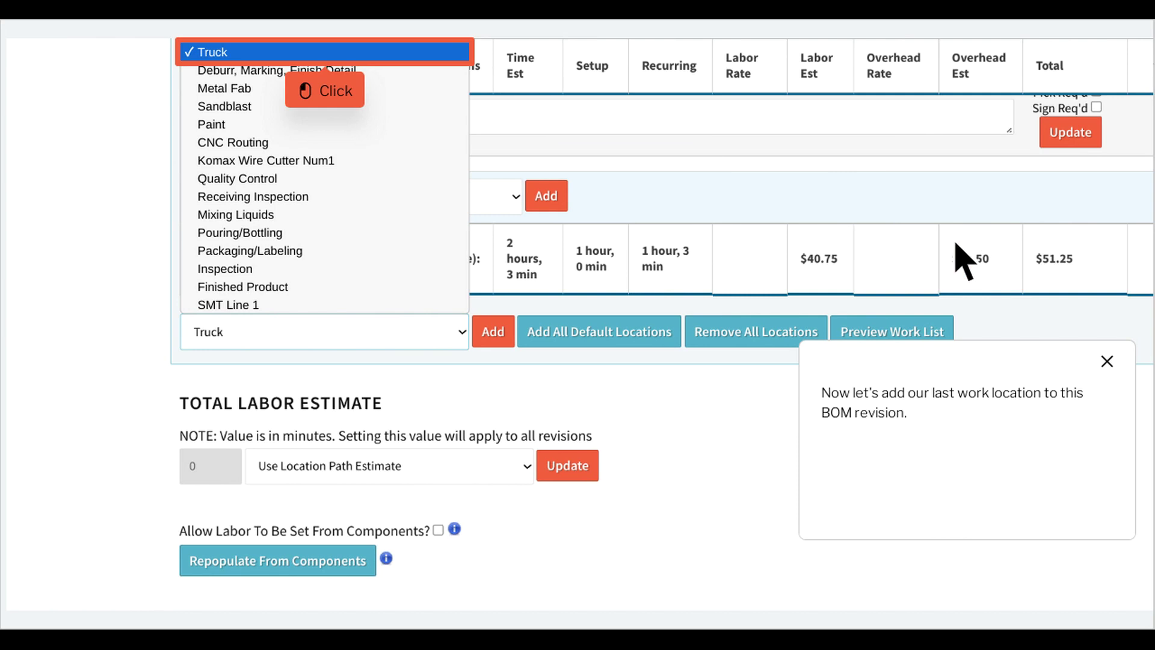
Add a Truck location by mistake, then remove it so only Assembly and Paint remain
{"action": "left_click", "coordinate": [347, 55]}
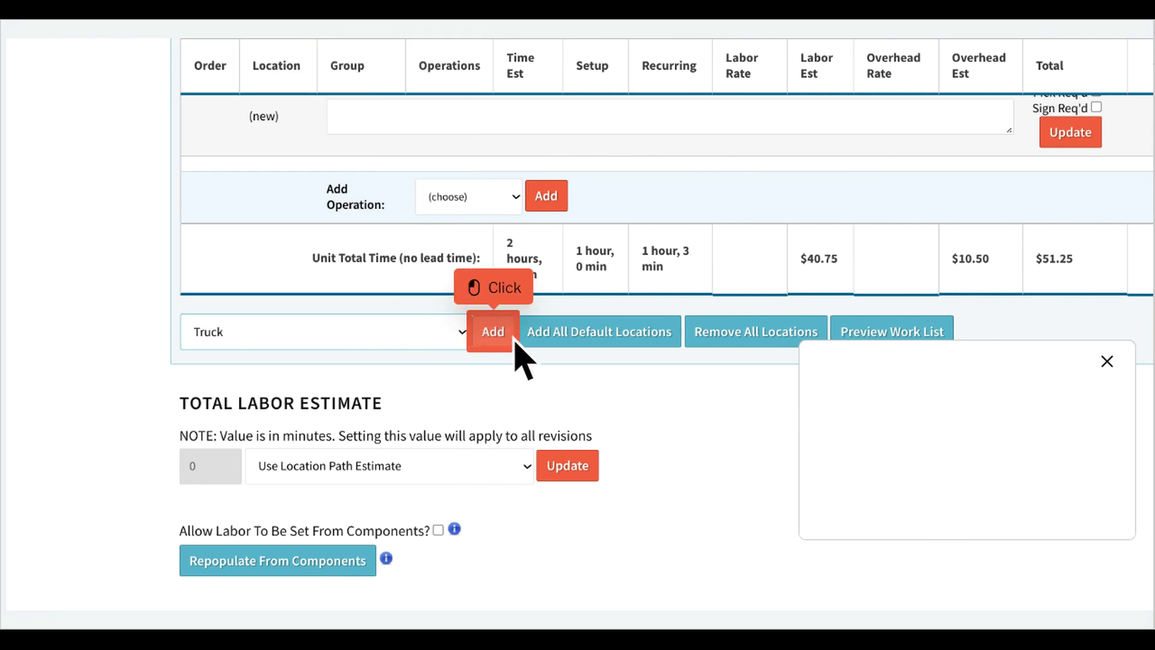
{"action": "left_click", "coordinate": [493, 332]}
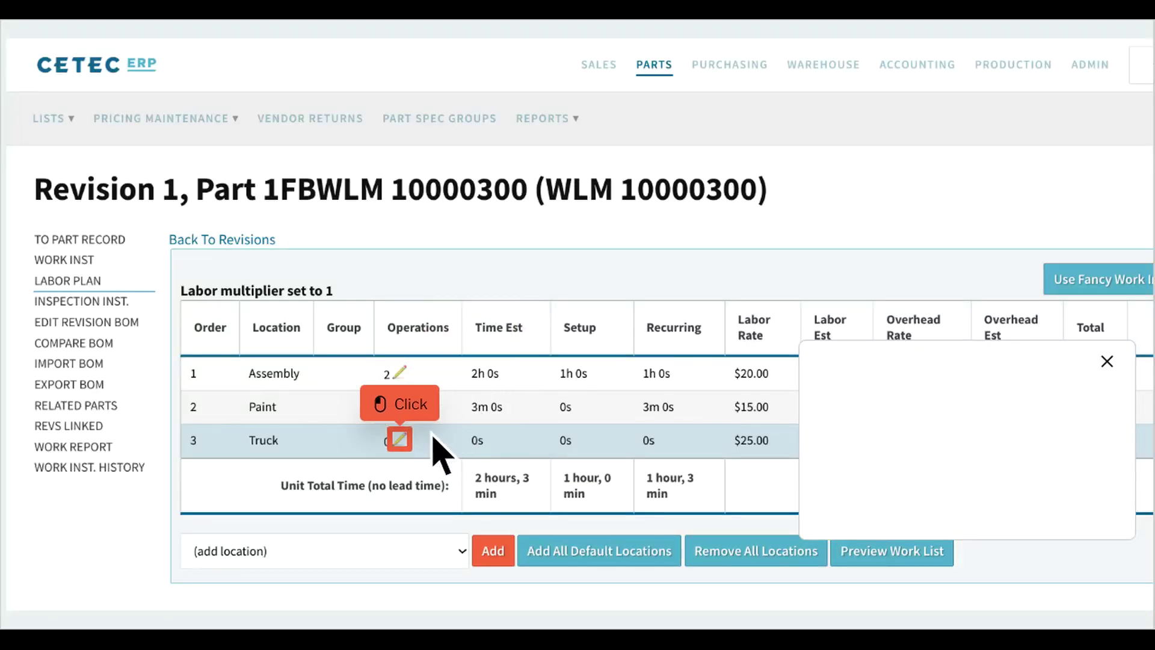
{"action": "left_click", "coordinate": [399, 439]}
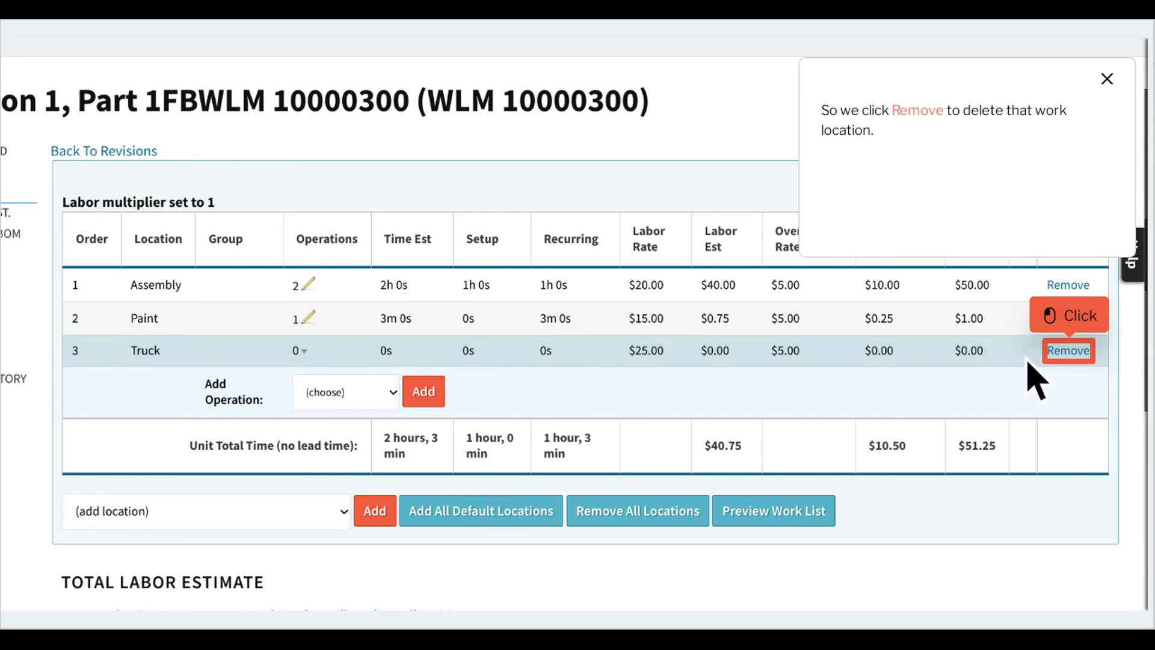
{"action": "left_click", "coordinate": [1090, 361]}
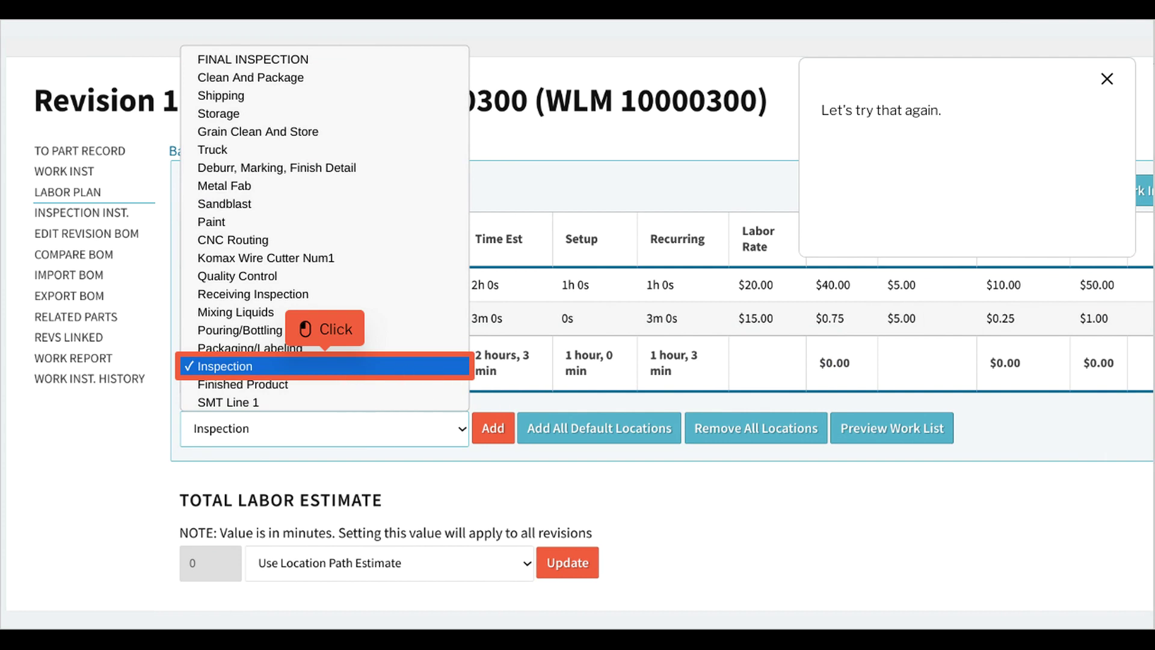
Add Inspection as the third location with an INSPECTION-FINAL operation, bringing the total to $51.83
{"action": "left_click", "coordinate": [347, 371]}
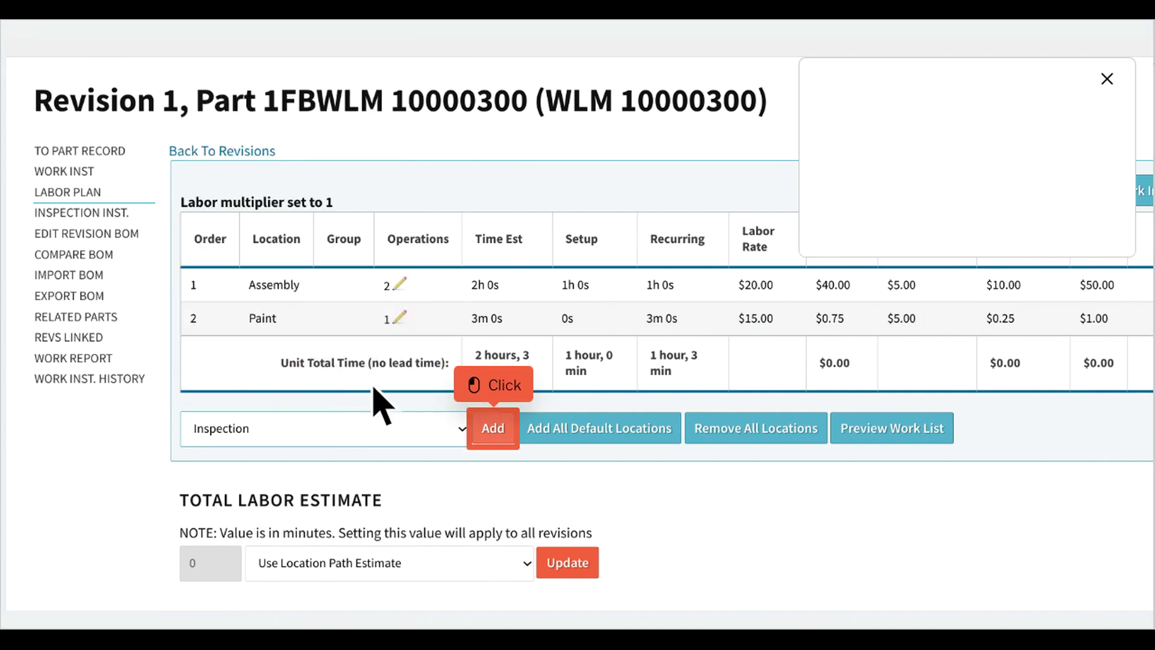
{"action": "left_click", "coordinate": [514, 439]}
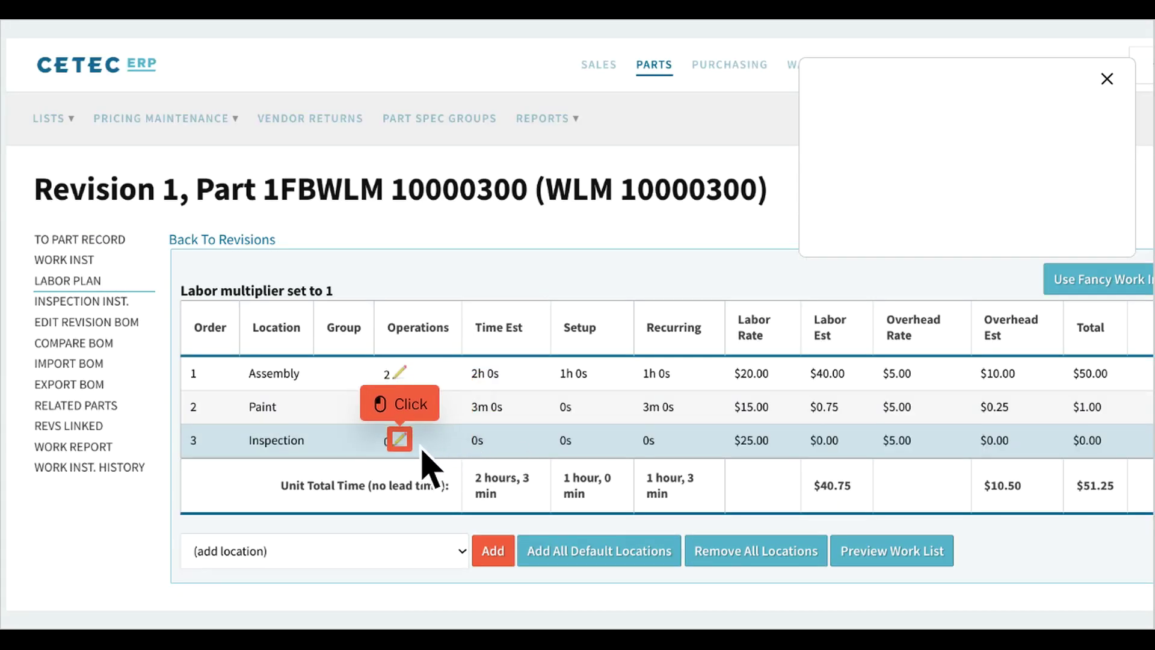
{"action": "left_click", "coordinate": [400, 439]}
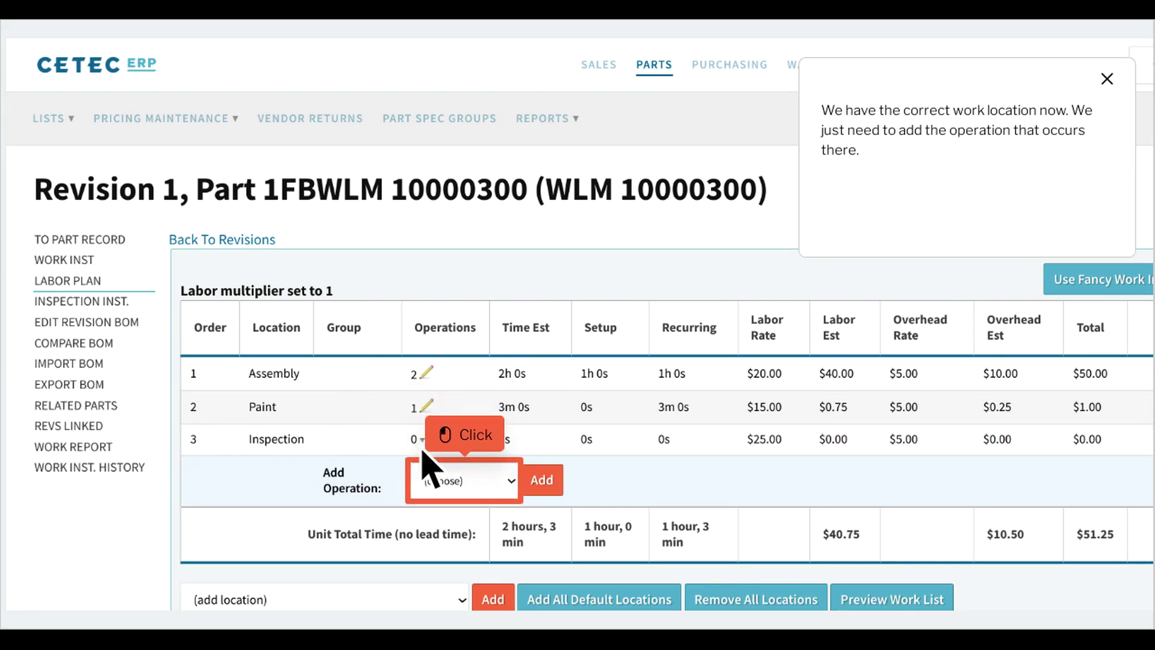
{"action": "left_click", "coordinate": [487, 493]}
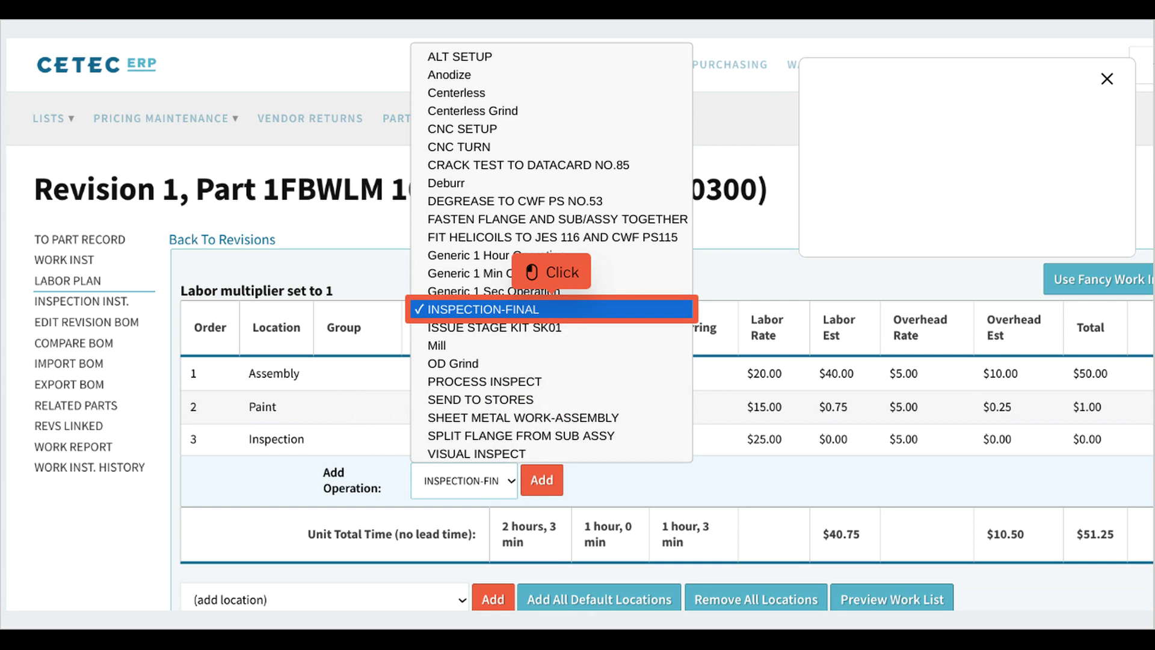
{"action": "left_click", "coordinate": [569, 309]}
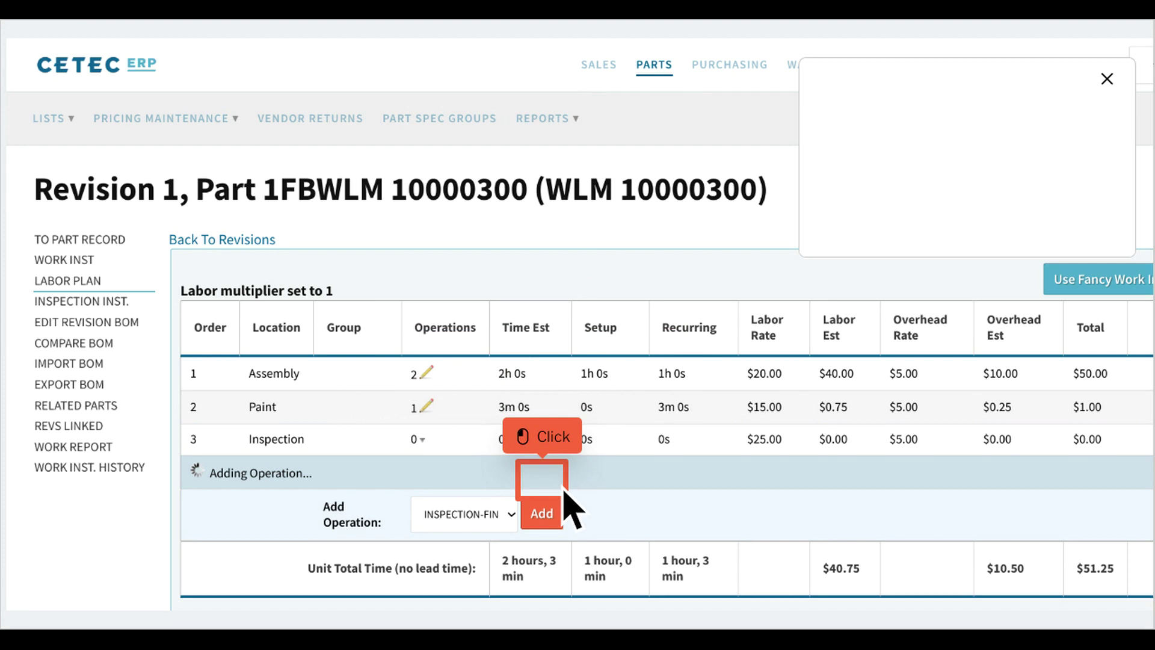
{"action": "left_click", "coordinate": [559, 506]}
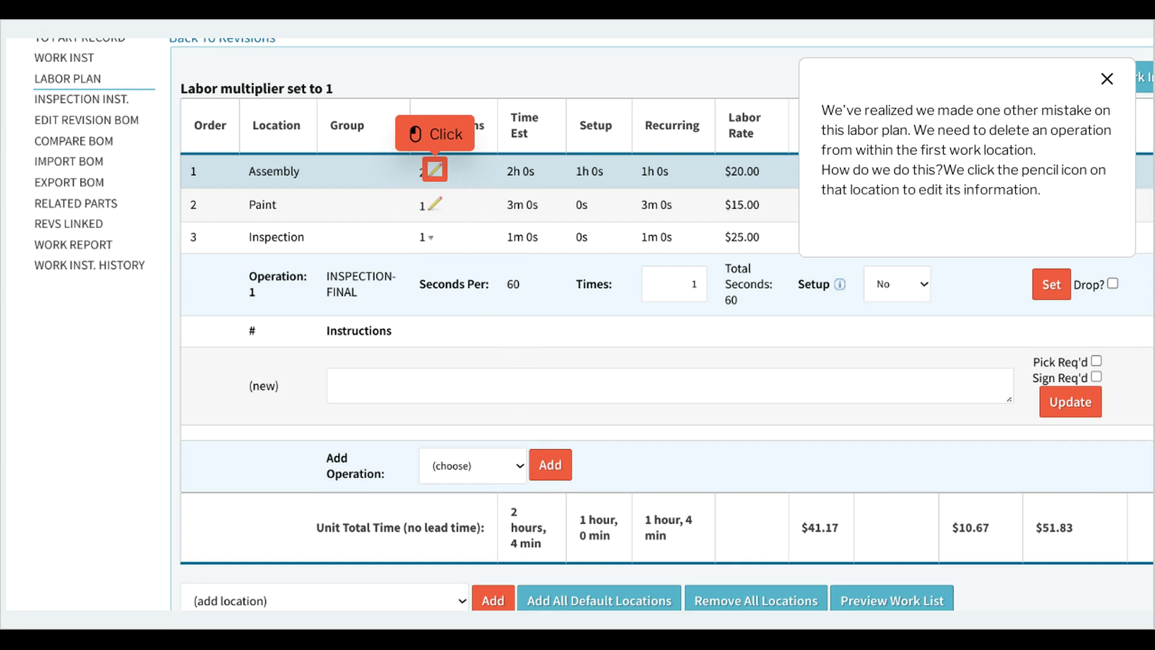
Drop Assembly's Operation 2, the second Generic 1 Hour Operation
{"action": "left_click", "coordinate": [434, 170]}
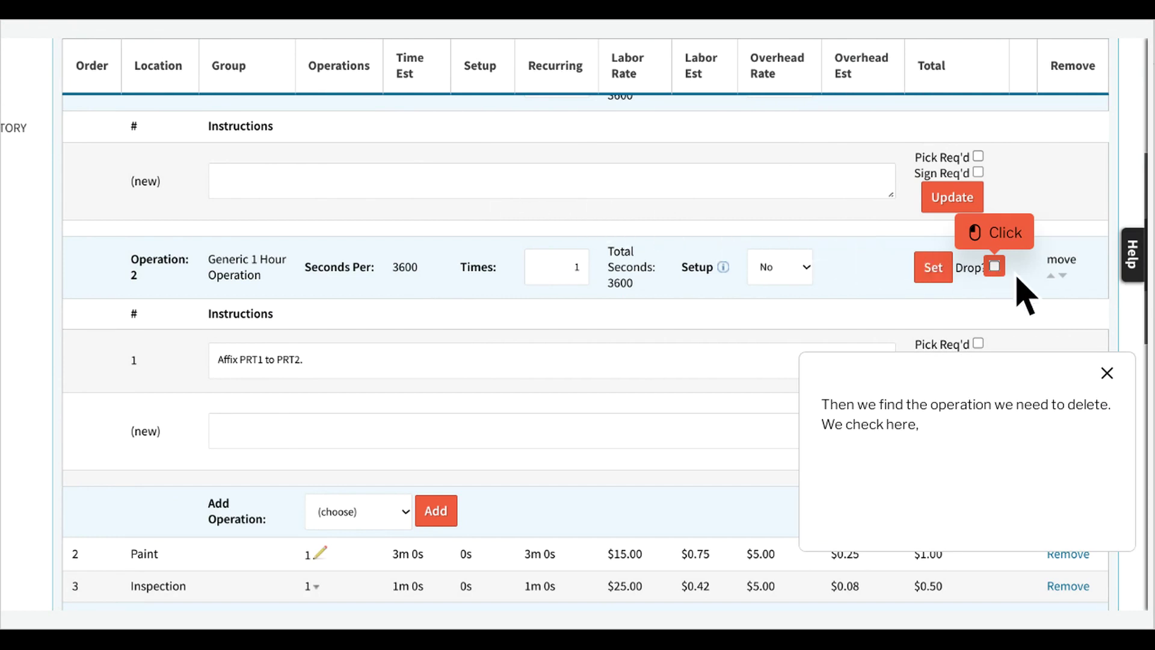
{"action": "left_click", "coordinate": [995, 266]}
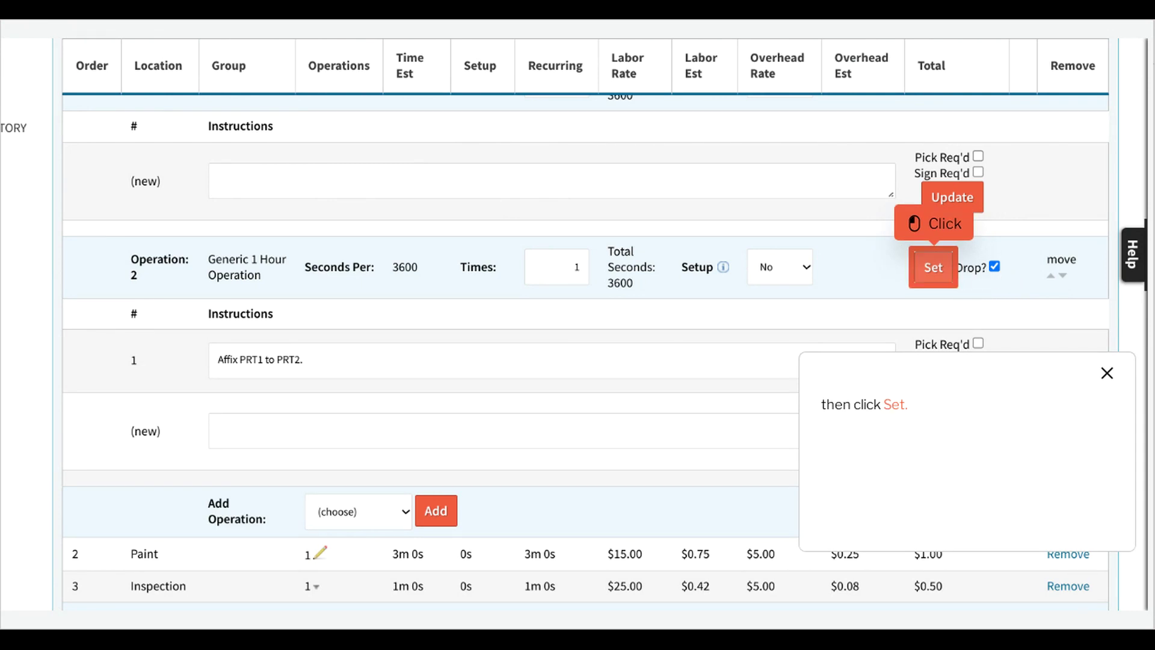
{"action": "left_click", "coordinate": [955, 285]}
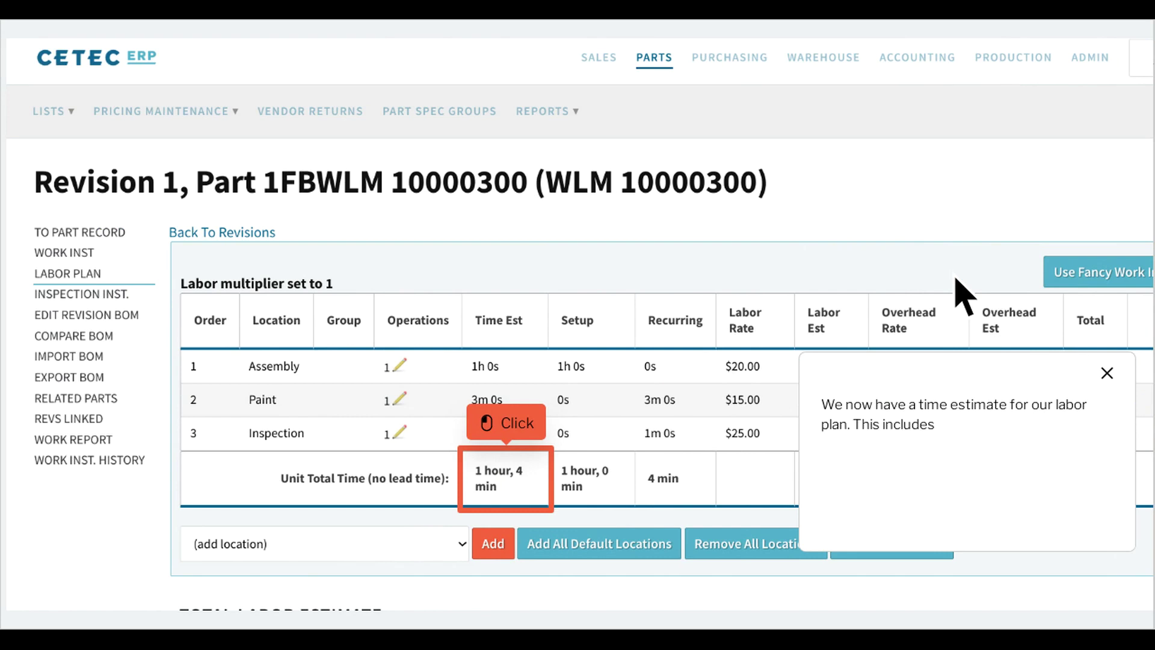